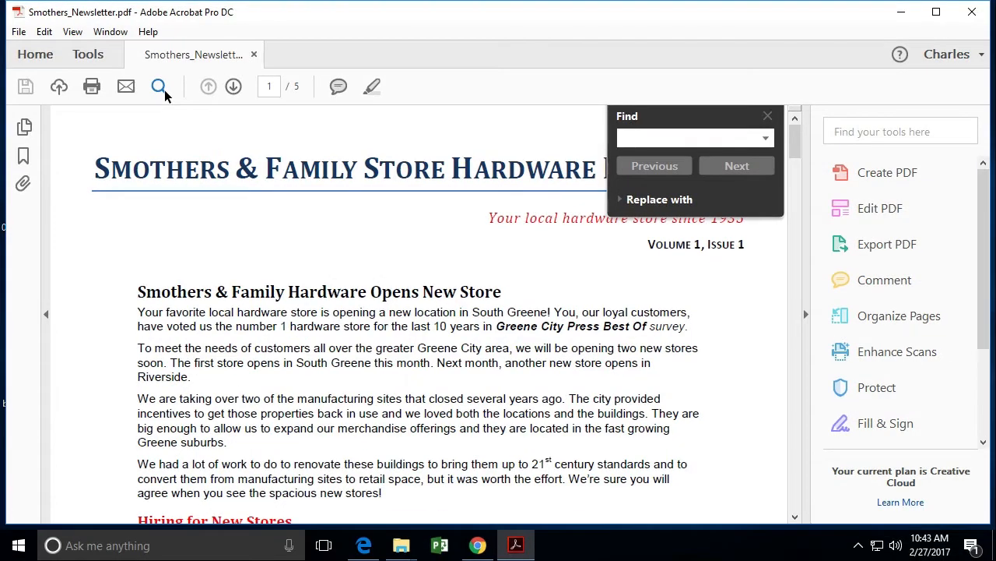
# Search the newsletter for "pet department" and go through each match until the end of the document
pyautogui.click(766, 118)
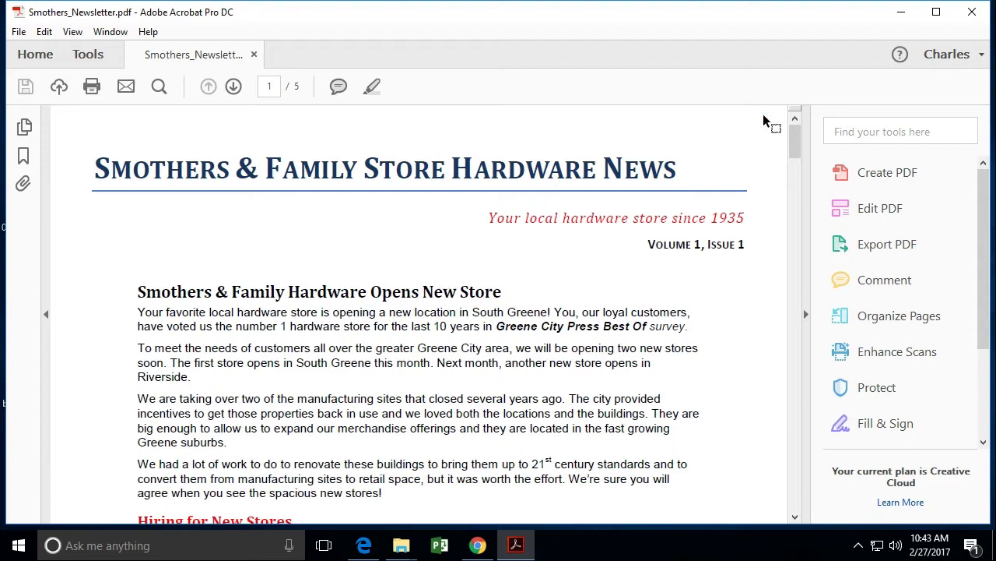
pyautogui.hotkey('ctrl', 'f')
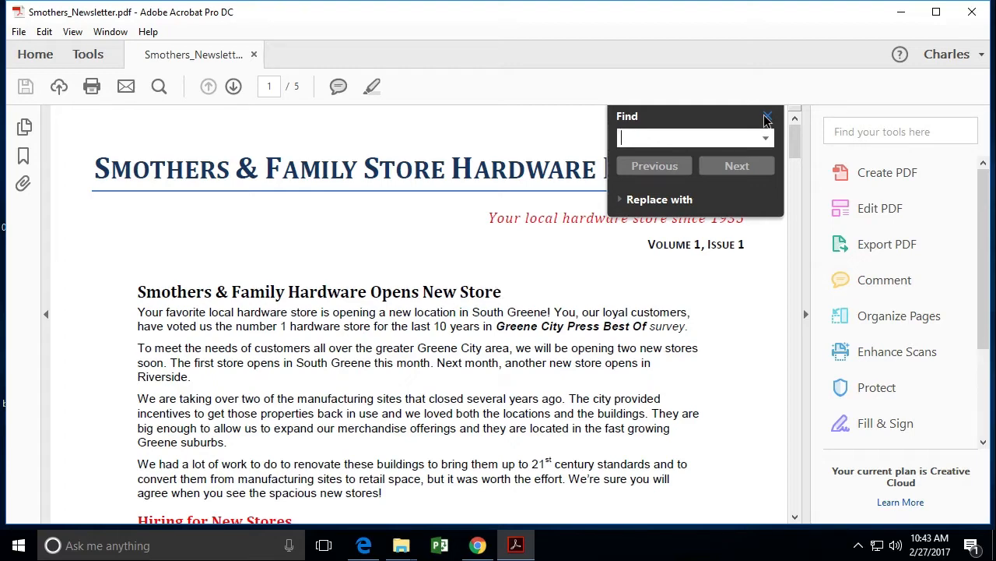
pyautogui.write('pet department')
pyautogui.press('Return')
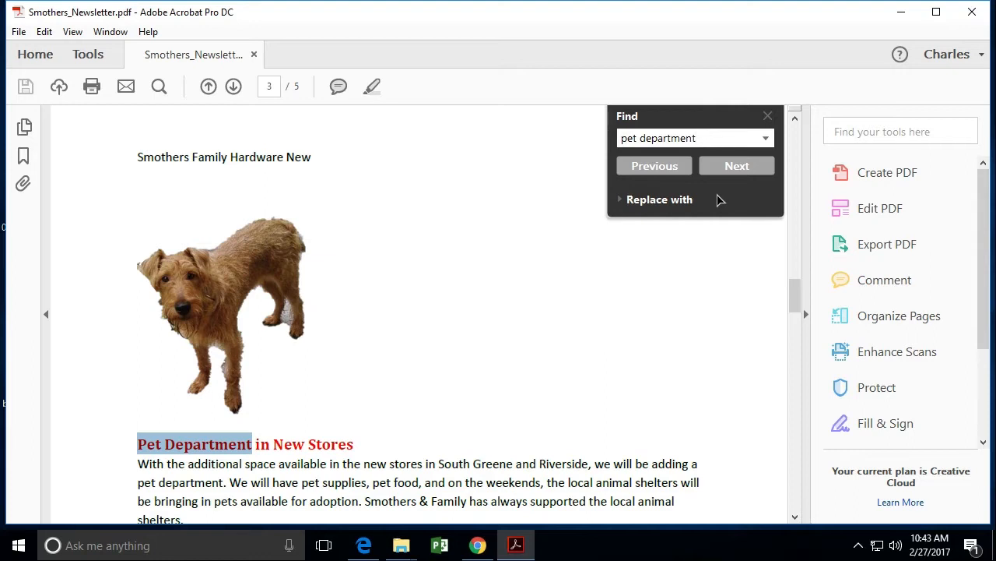
pyautogui.click(725, 170)
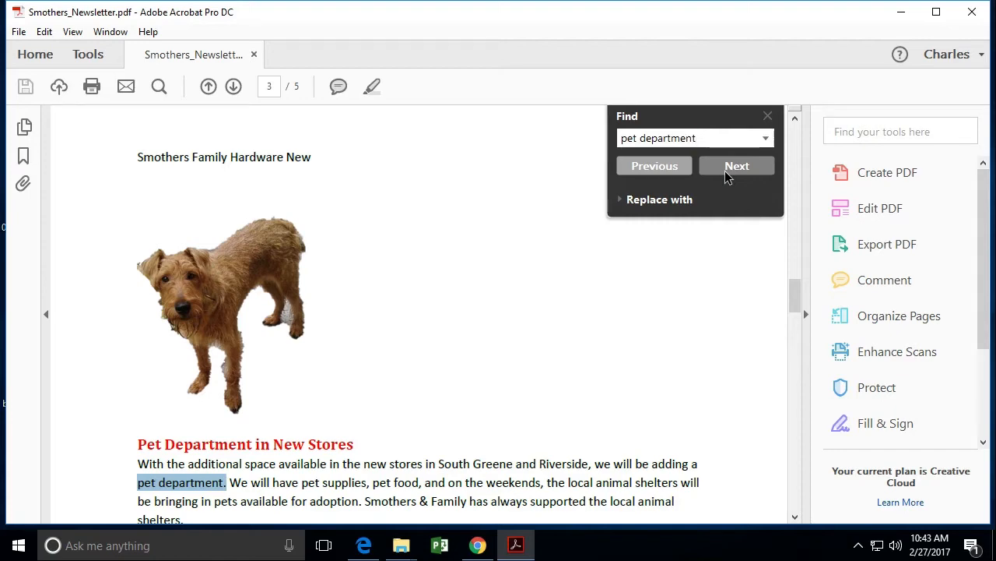
pyautogui.click(725, 170)
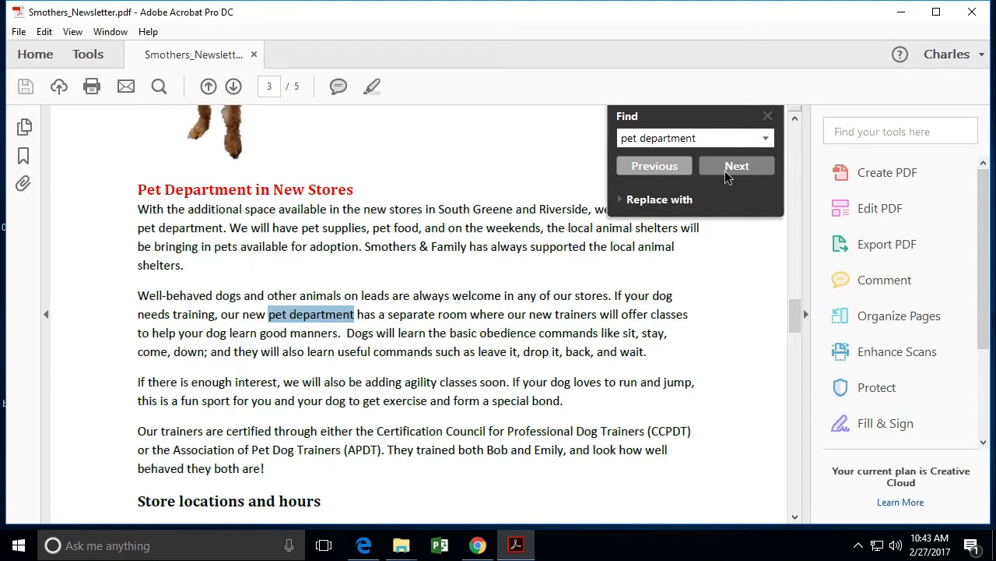
pyautogui.click(725, 170)
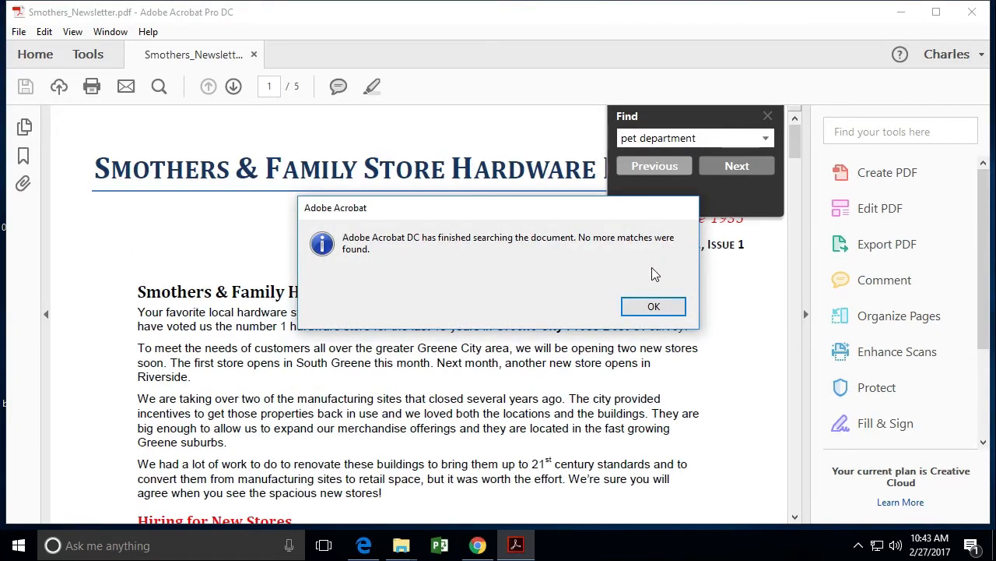
pyautogui.click(653, 305)
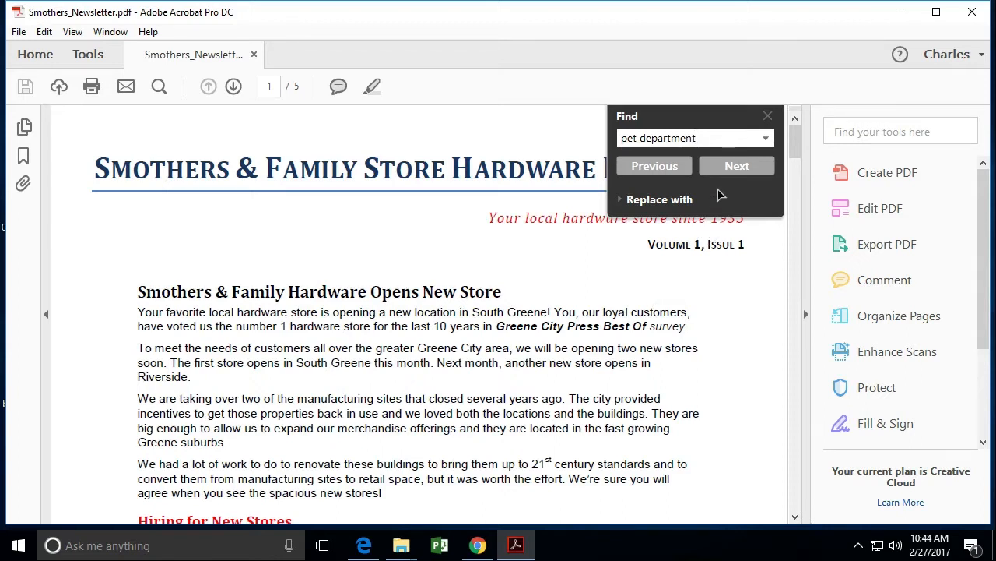
# Replace the search term with "emily" and find its first occurrence in the newsletter
pyautogui.doubleClick(710, 140)
pyautogui.press('BackSpace')
pyautogui.press('BackSpace')
pyautogui.press('BackSpace')
pyautogui.press('BackSpace')
pyautogui.press('BackSpace')
pyautogui.write('emily')
pyautogui.press('Return')
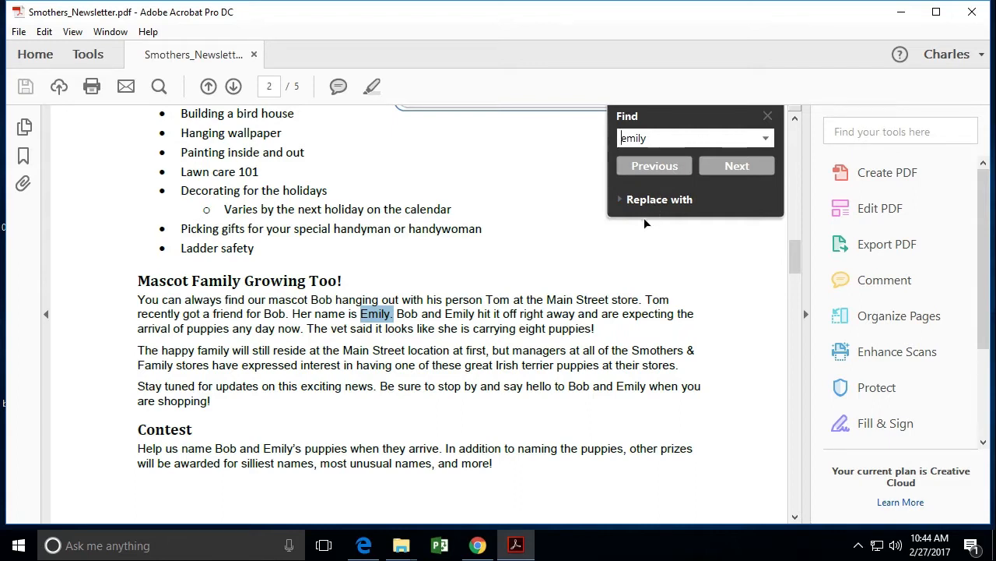
# Replace each whole-word match of "emily" in the newsletter with "Juno", and close the find and PDF editing tools
pyautogui.click(660, 199)
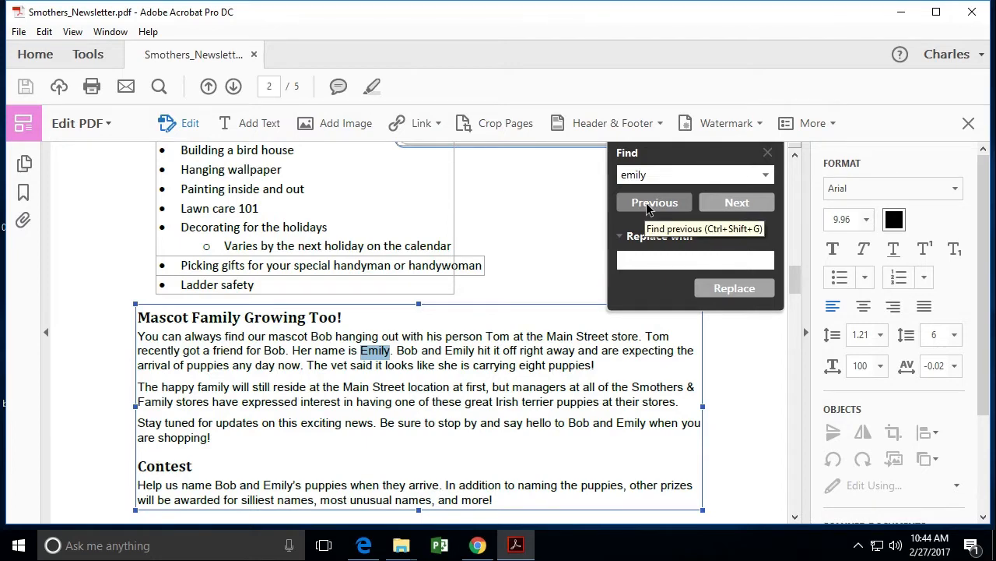
pyautogui.write('Juno')
pyautogui.click(729, 290)
pyautogui.click(729, 290)
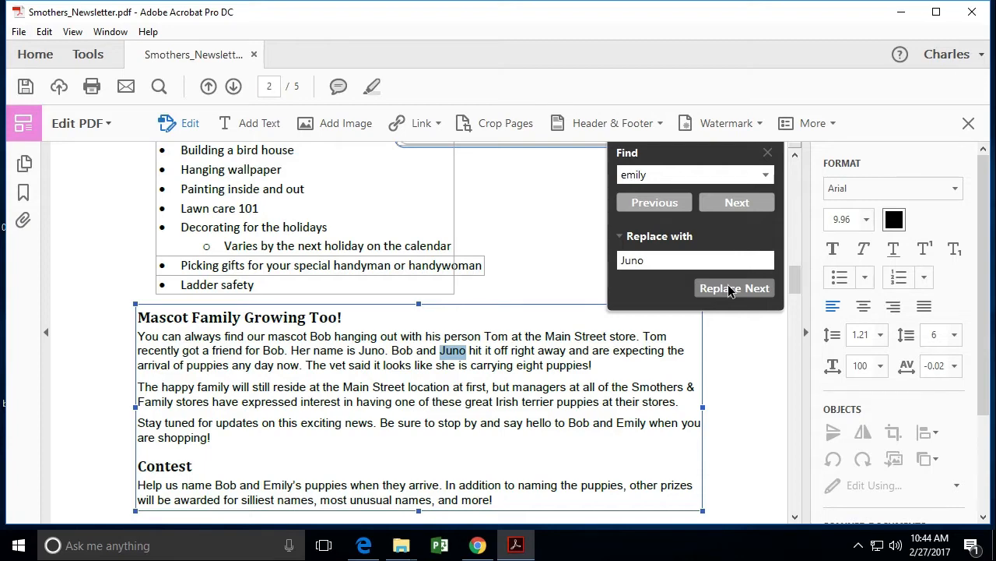
pyautogui.click(730, 290)
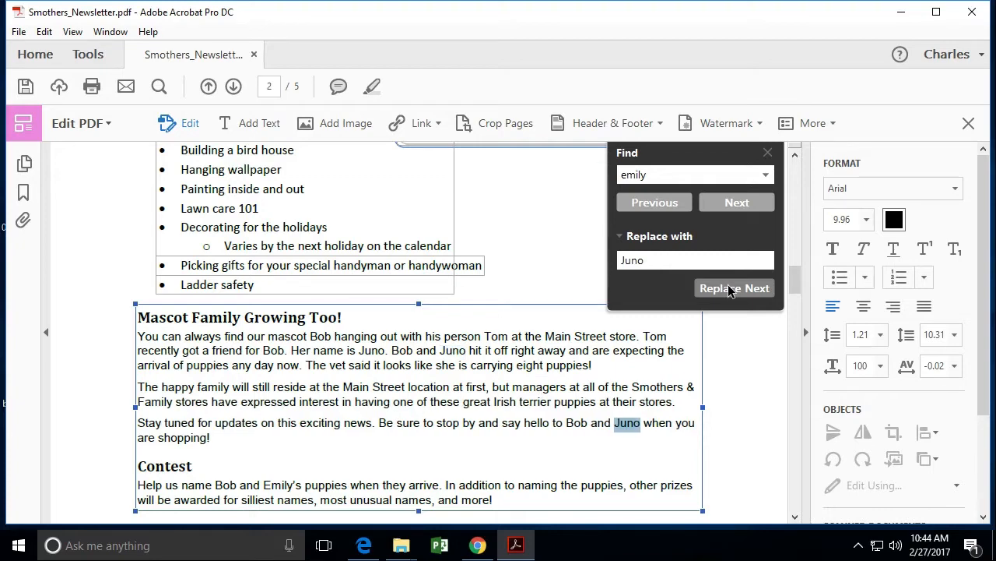
pyautogui.click(729, 289)
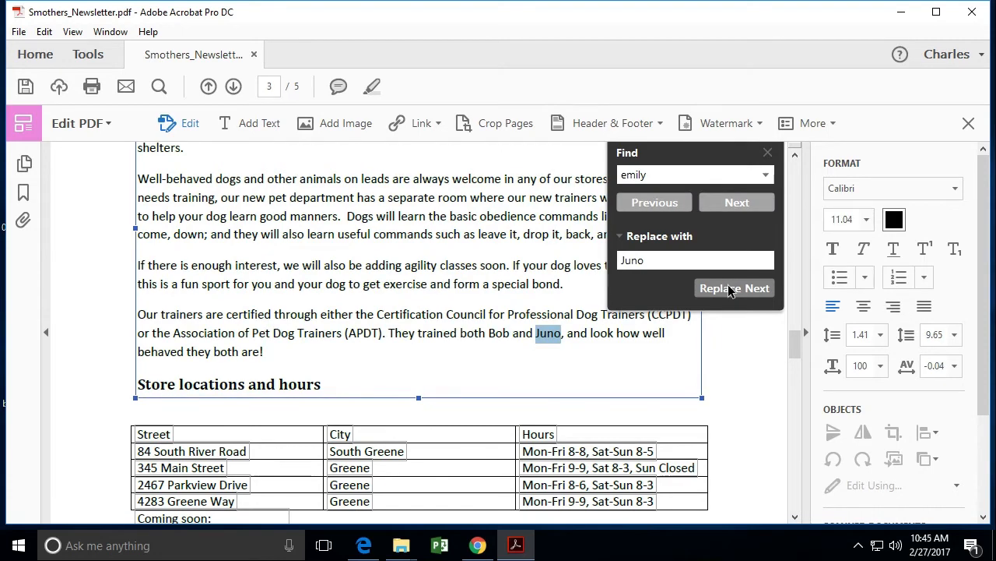
pyautogui.click(729, 289)
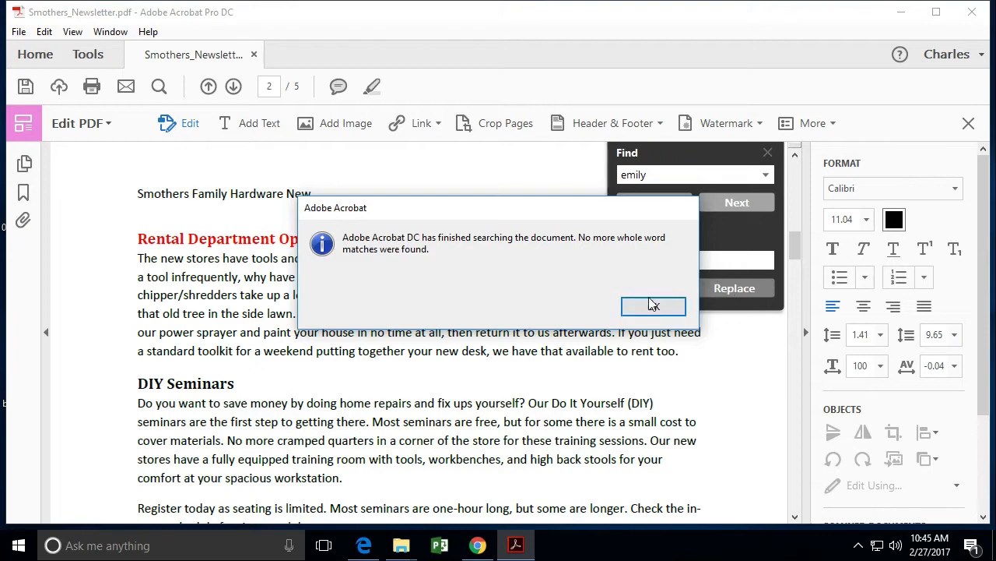
pyautogui.click(652, 307)
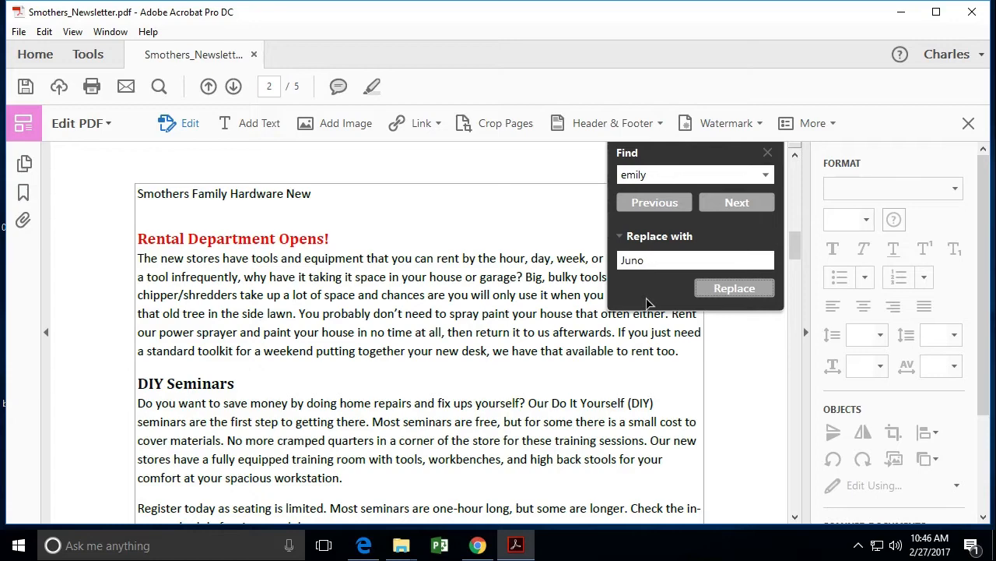
pyautogui.click(768, 153)
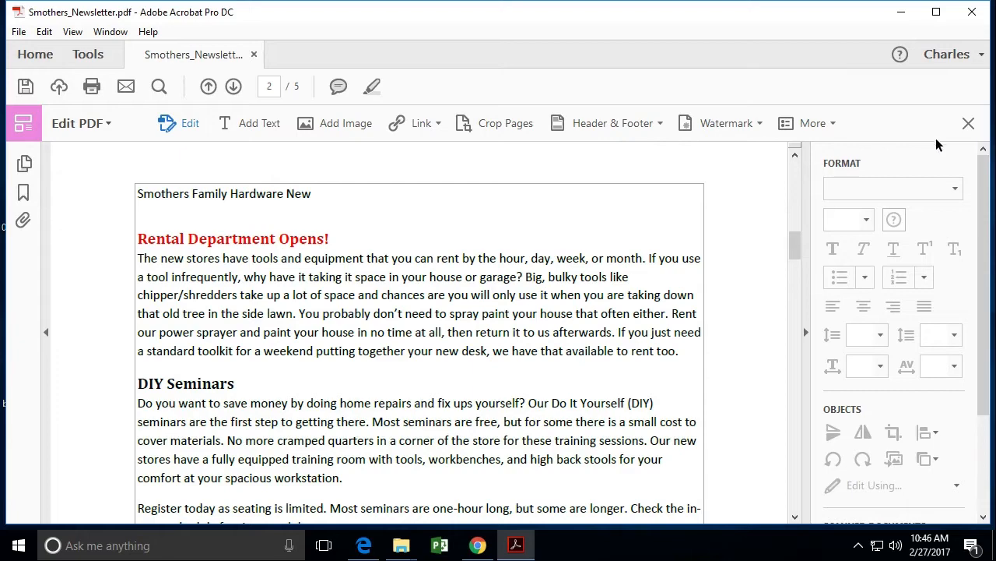
pyautogui.click(967, 124)
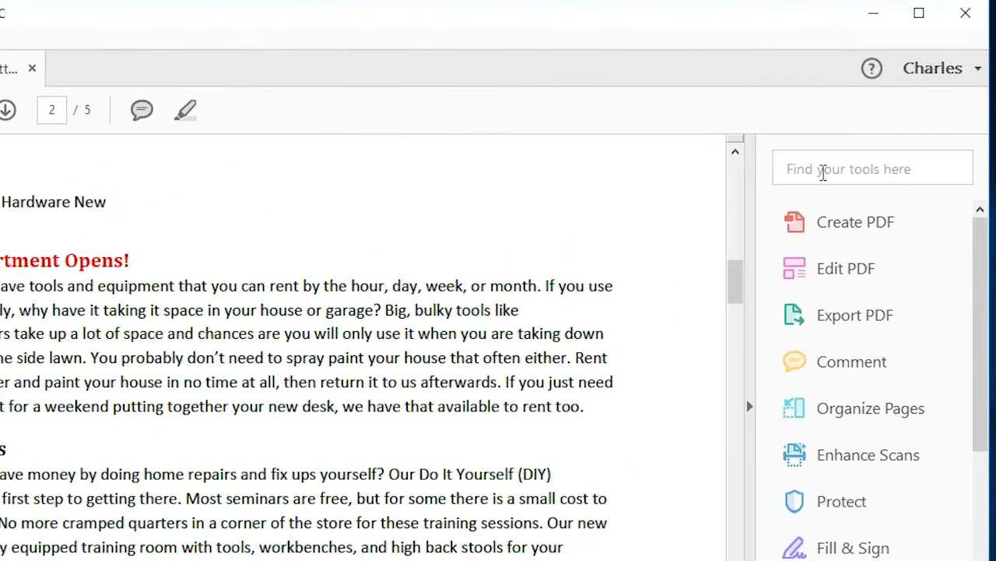
# Find the Manage Embedded Index tool and embed a search index in the newsletter, saving the document to continue
pyautogui.click(823, 172)
pyautogui.write('manage em')
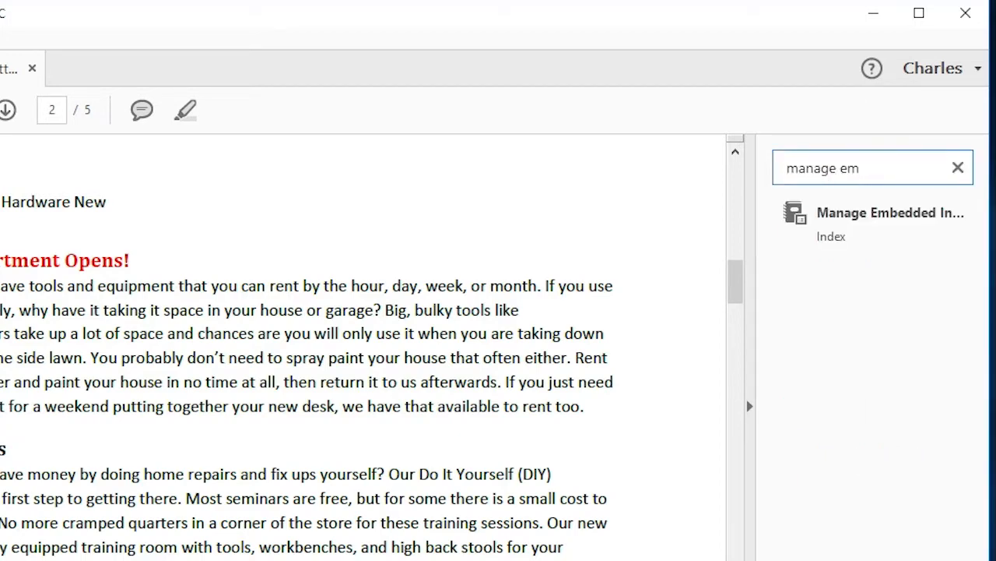
pyautogui.click(885, 216)
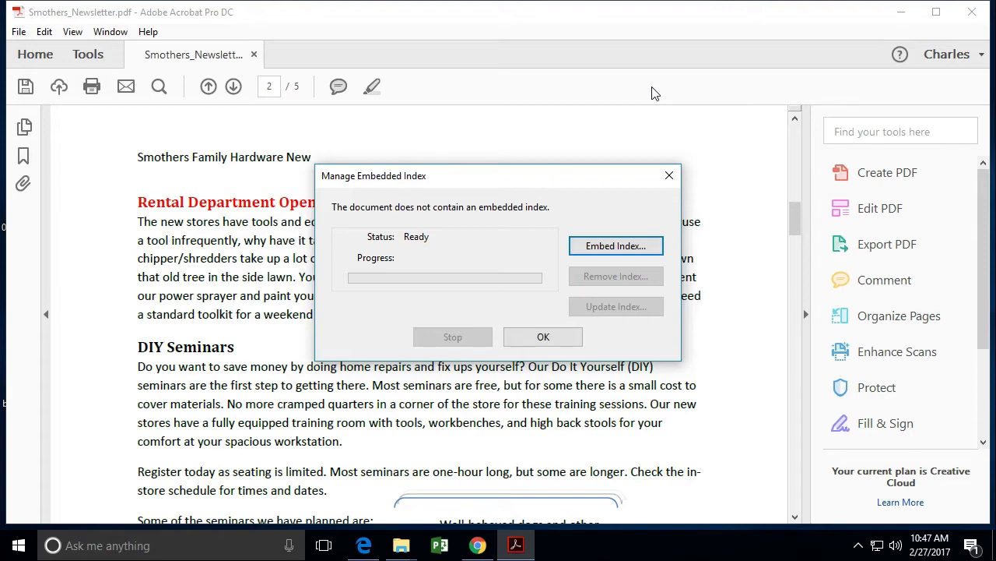
pyautogui.click(596, 247)
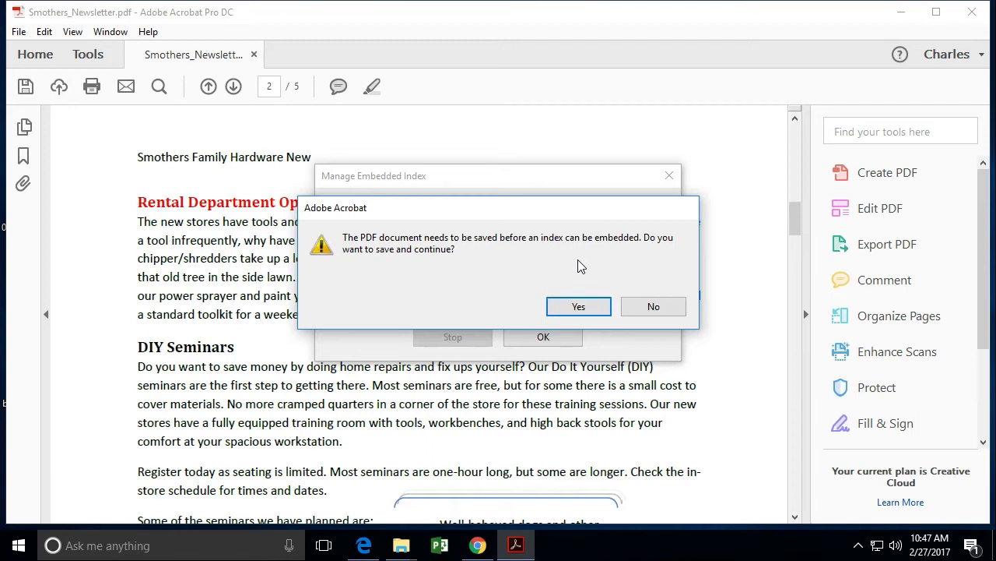
pyautogui.click(576, 306)
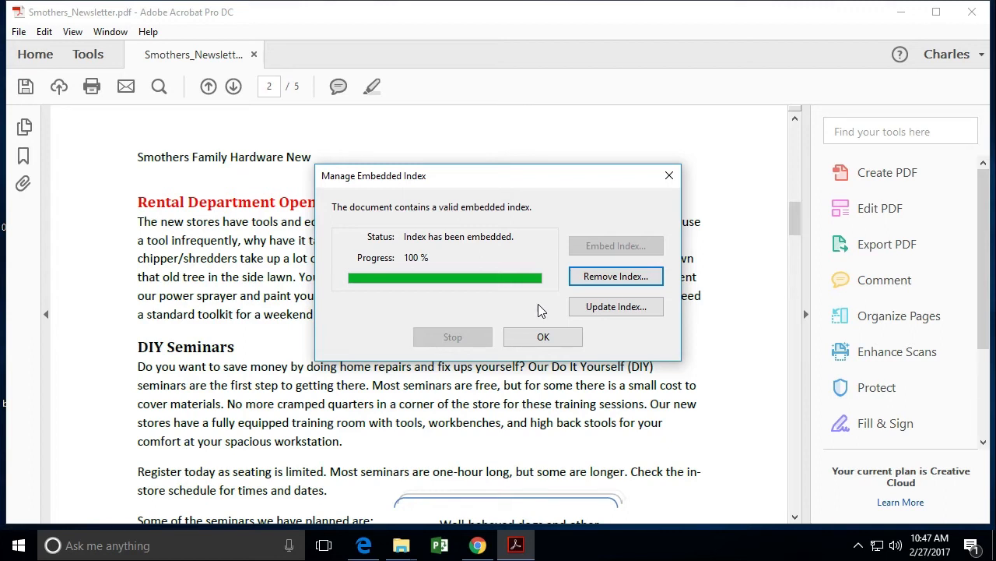
pyautogui.click(537, 339)
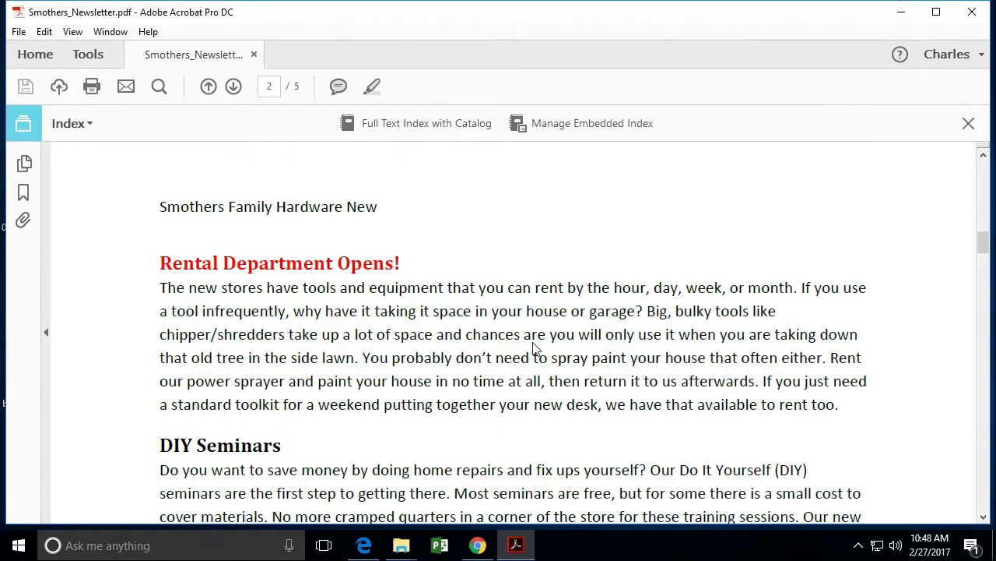